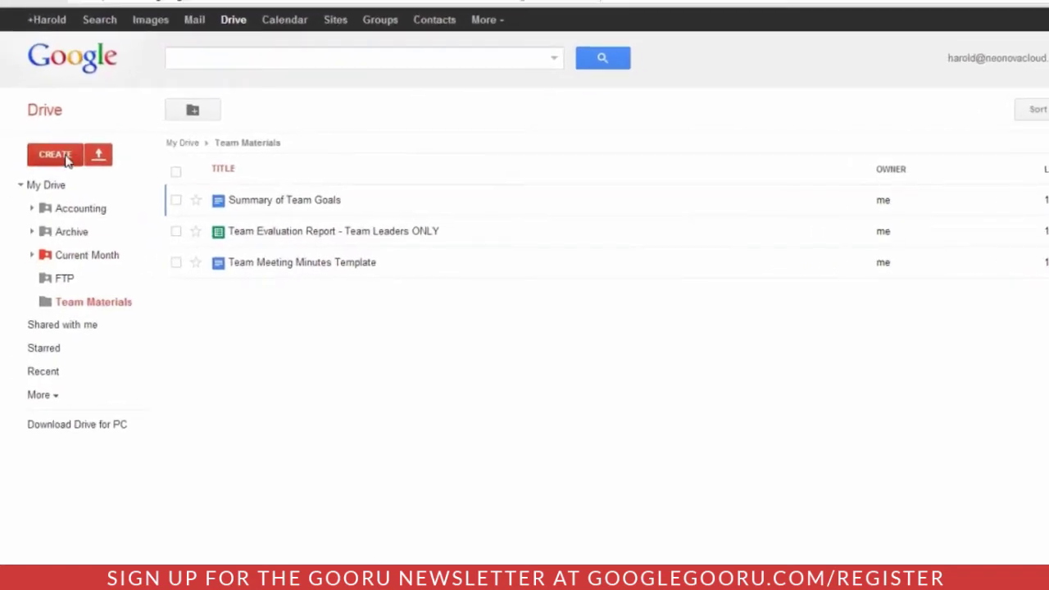
click(78, 147)
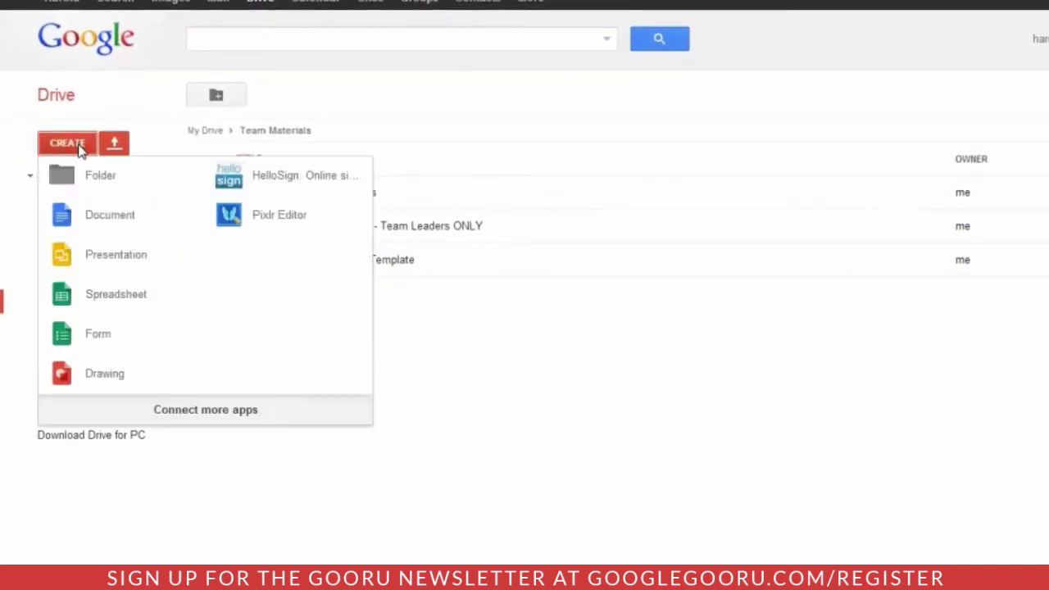
click(489, 381)
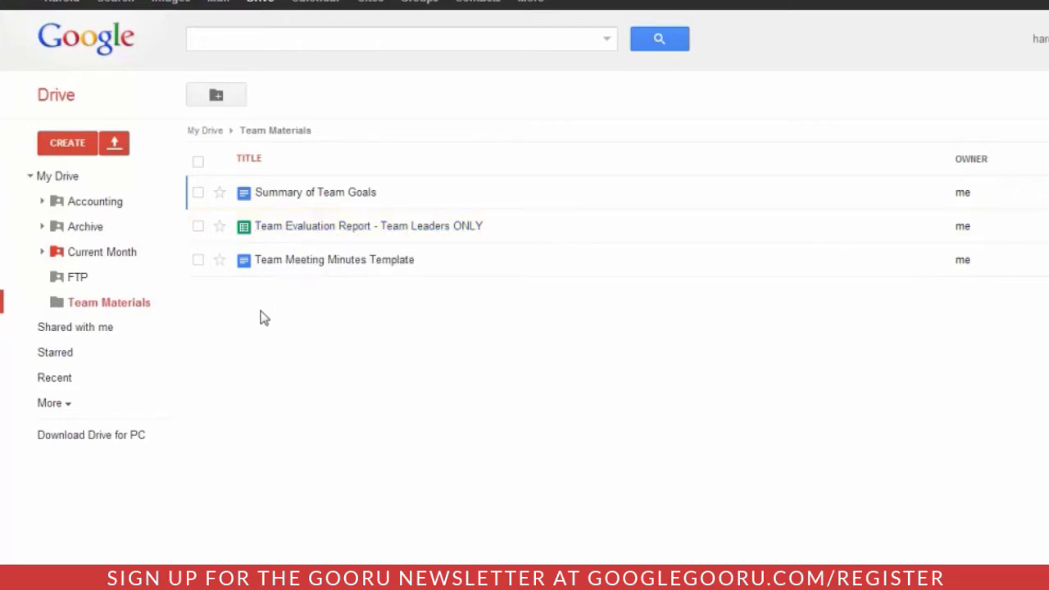
- Open the sharing settings of the Team Materials folder in My Drive
right_click(125, 311)
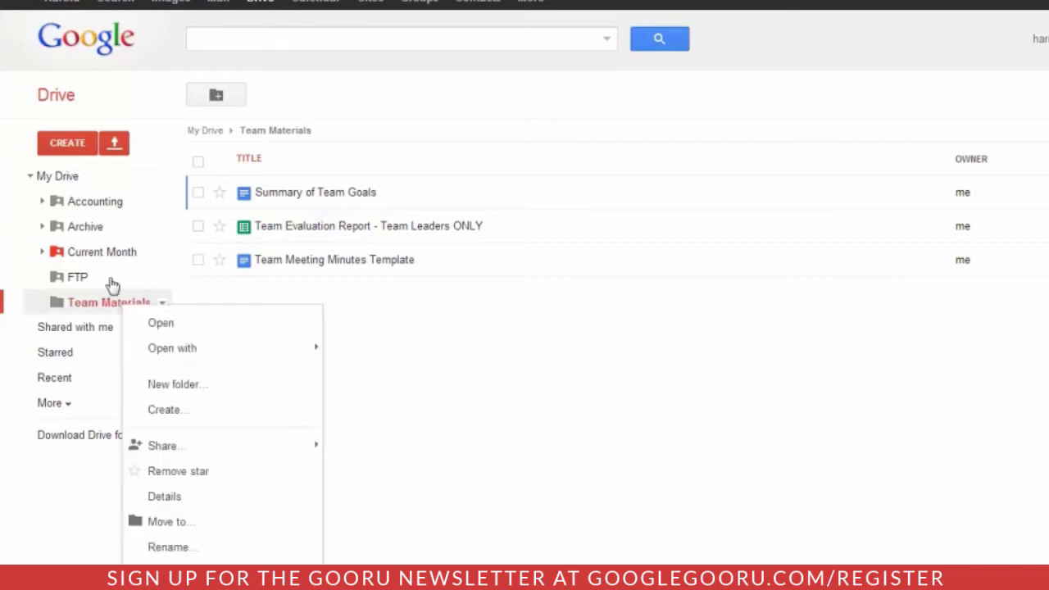
click(74, 177)
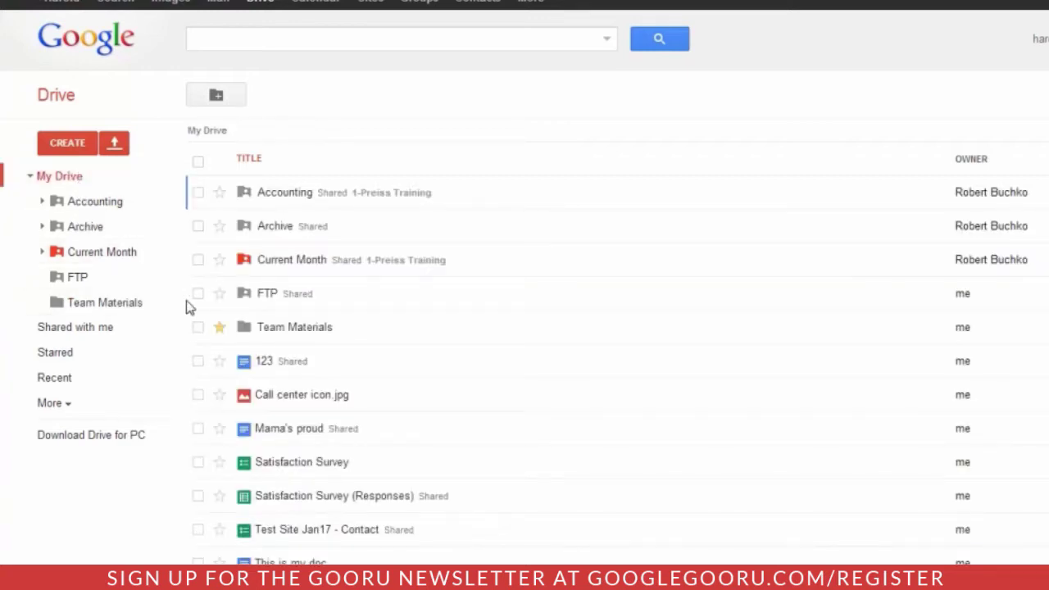
click(199, 328)
click(492, 95)
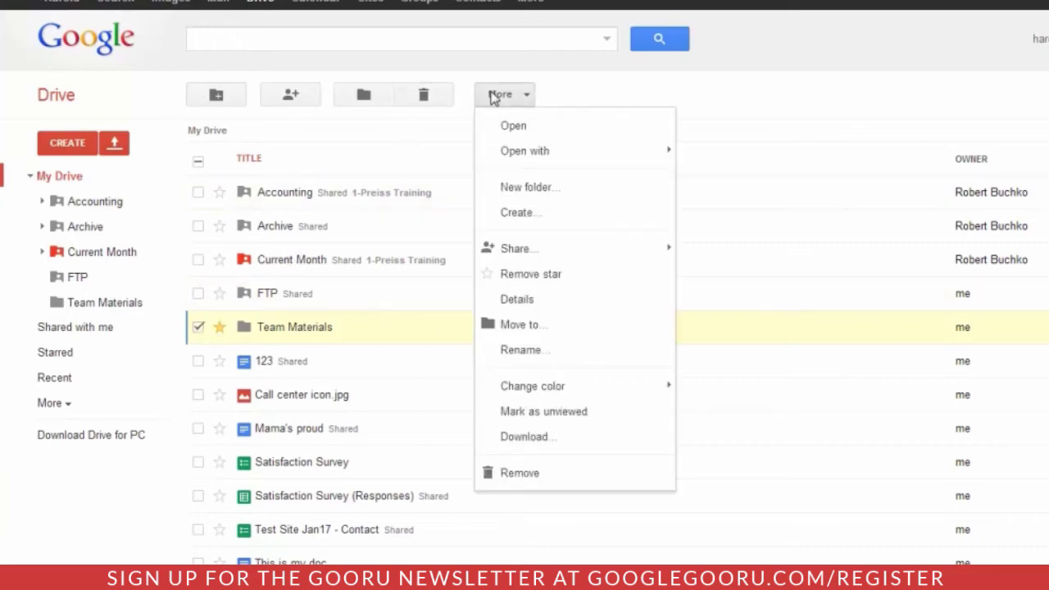
mouse_move(513, 252)
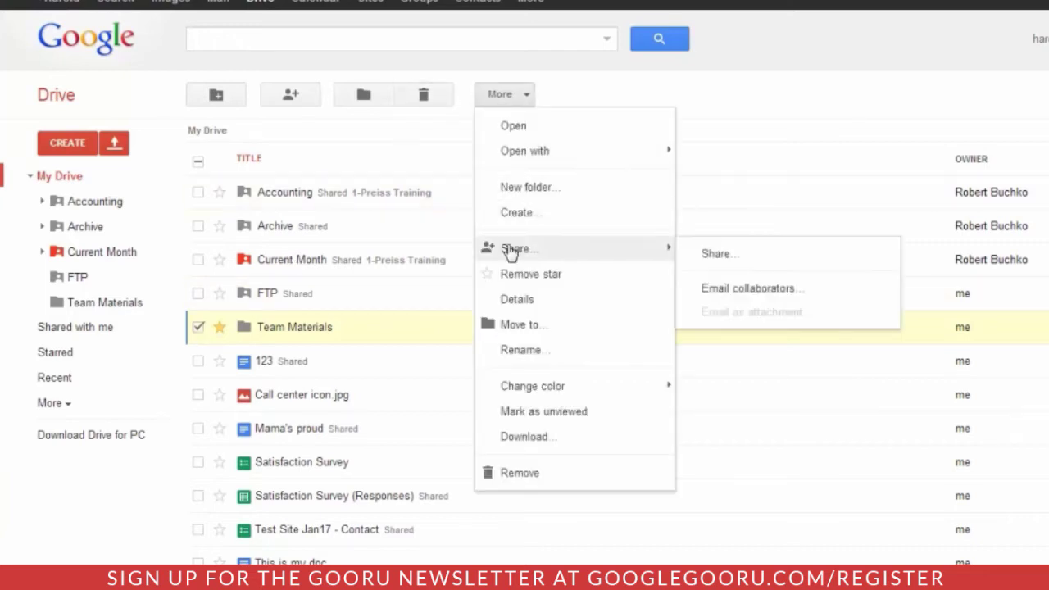
click(691, 256)
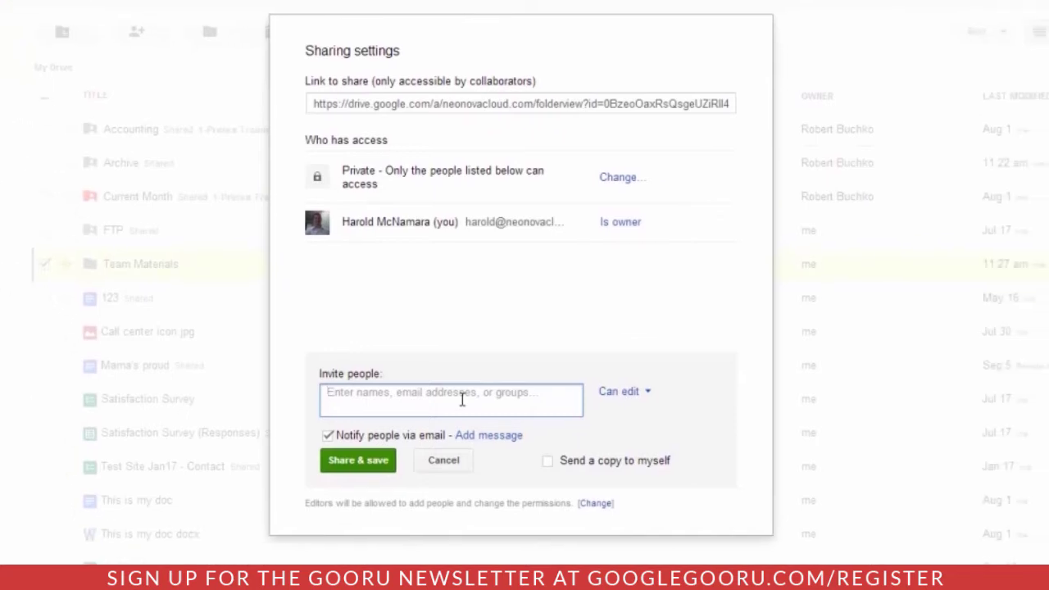
- Enter the e-mail addresses of the three team members to invite to the Team Materials folder
text(fred@)
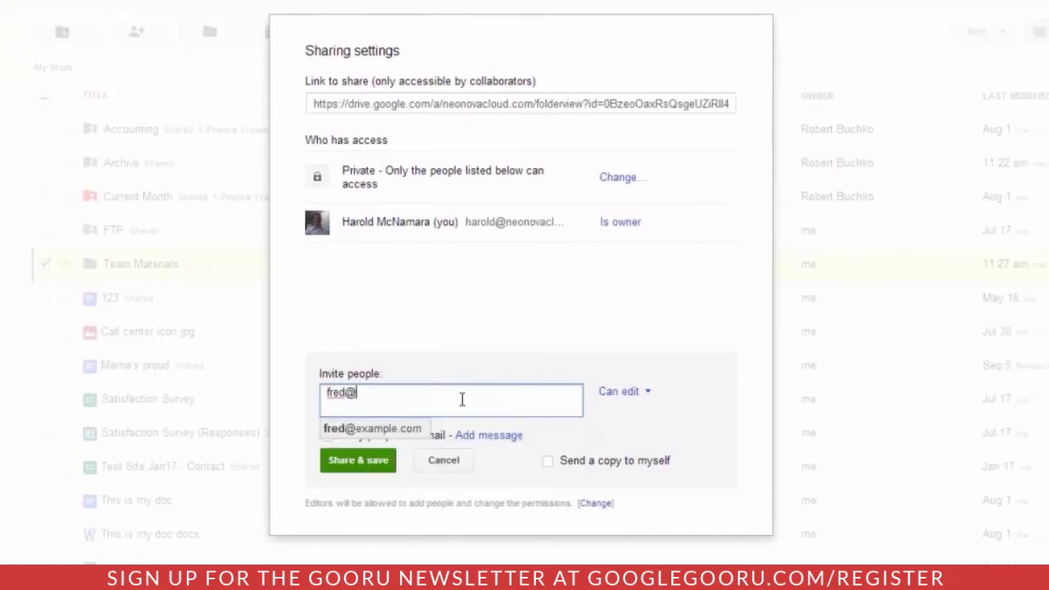
key(Return)
text(mar)
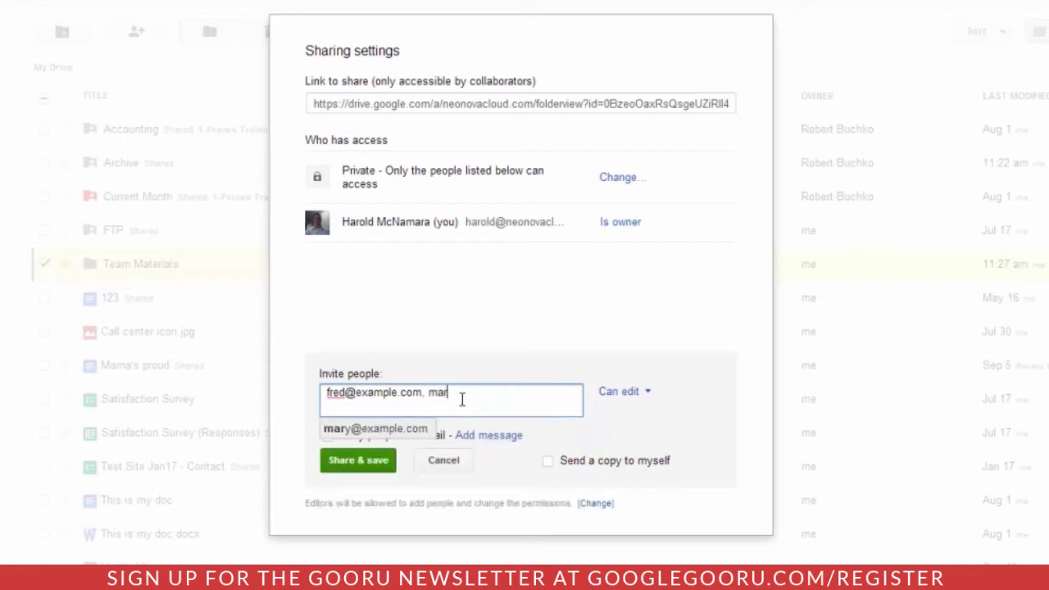
key(Return)
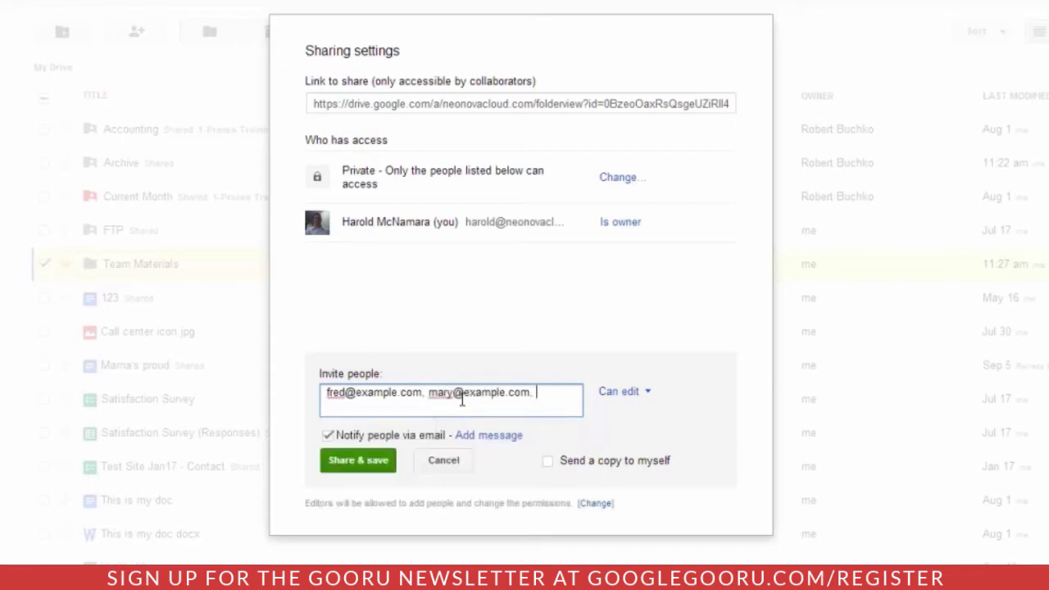
text(steve)
key(Return)
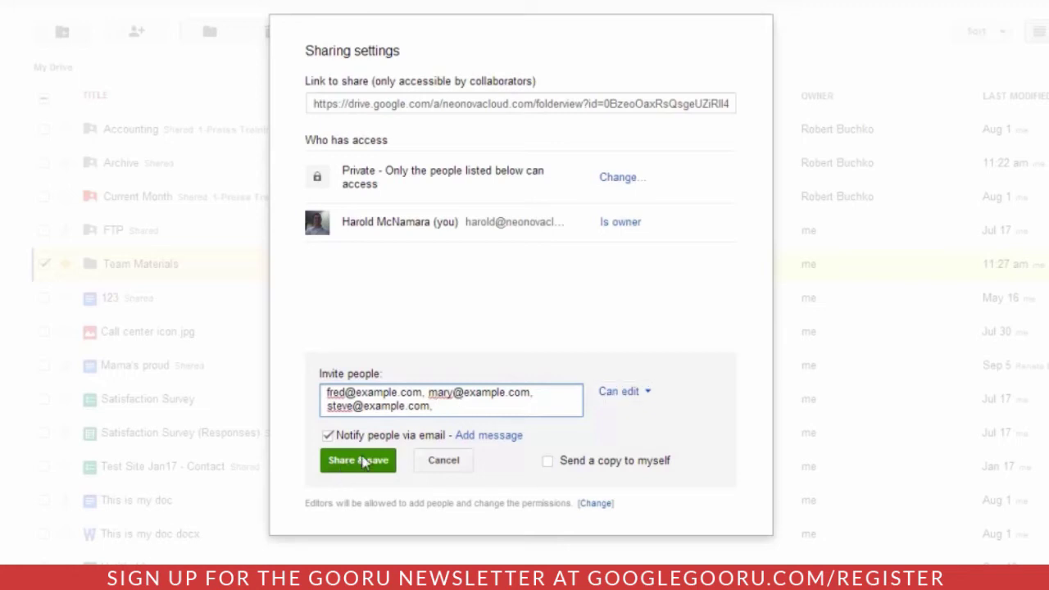
- Send the folder invitations with the optional message left blank, confirm them and close the sharing settings
click(457, 436)
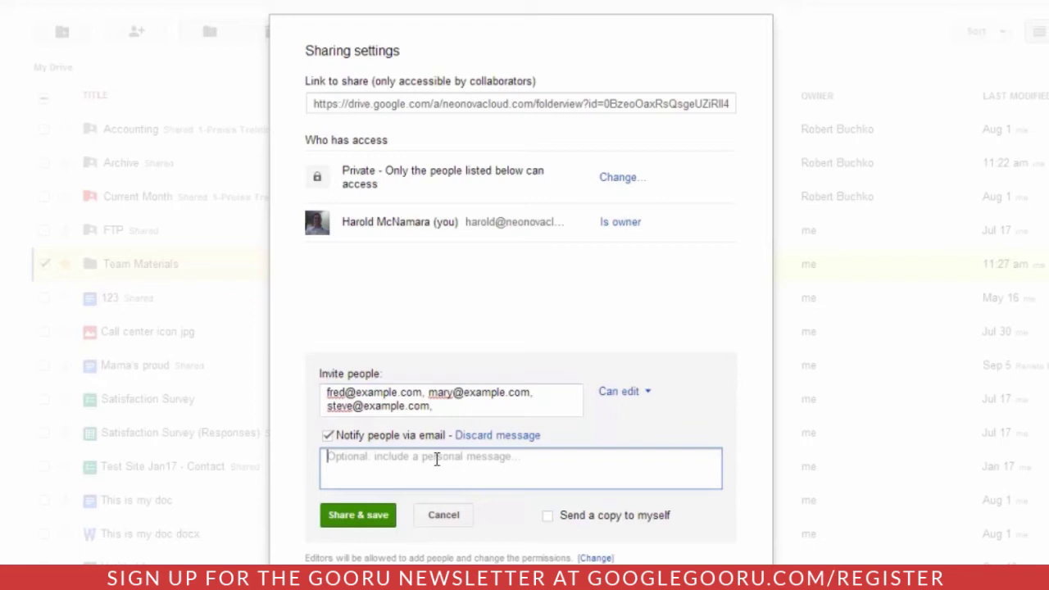
click(344, 517)
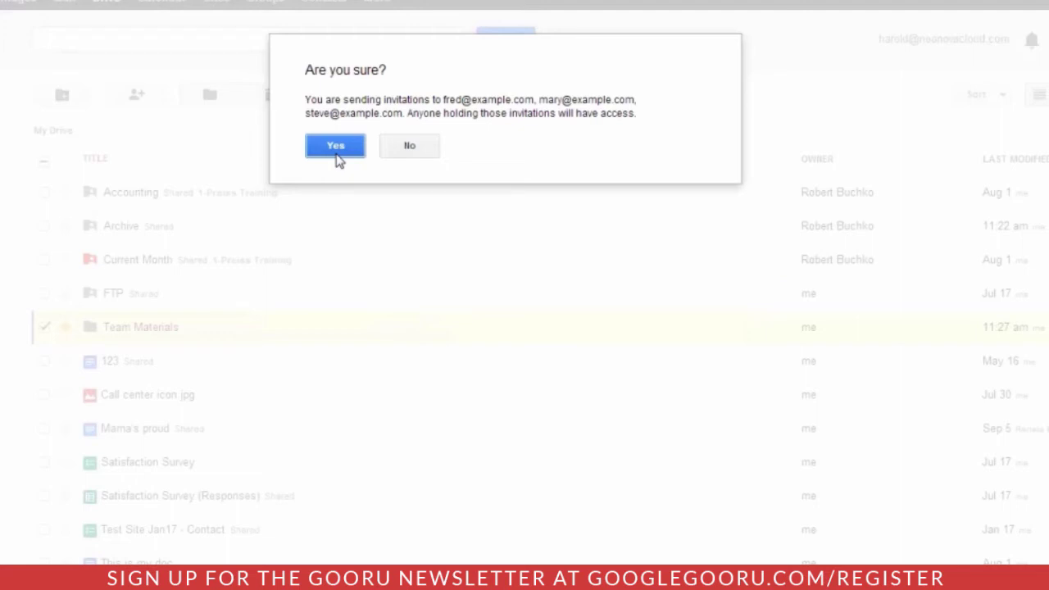
click(336, 147)
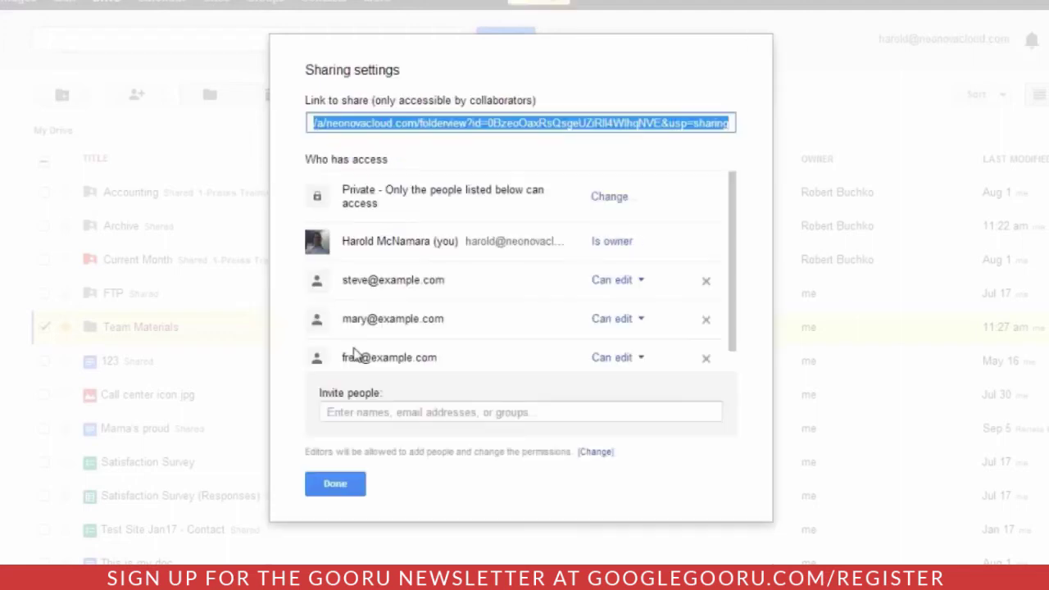
click(336, 484)
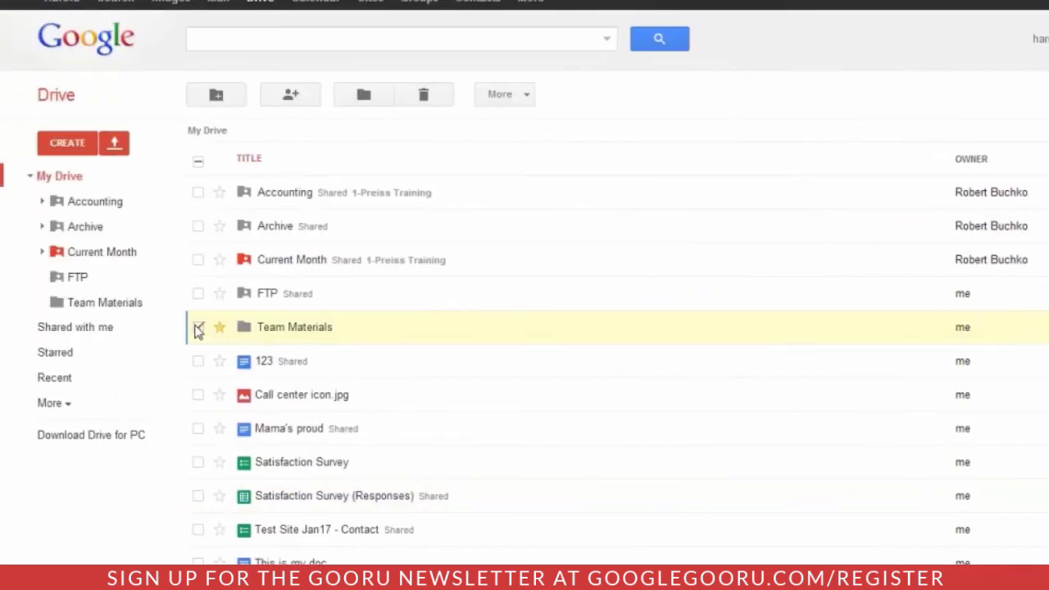
- Check who has access to the Summary of Team Goals document inside the Team Materials folder
click(90, 304)
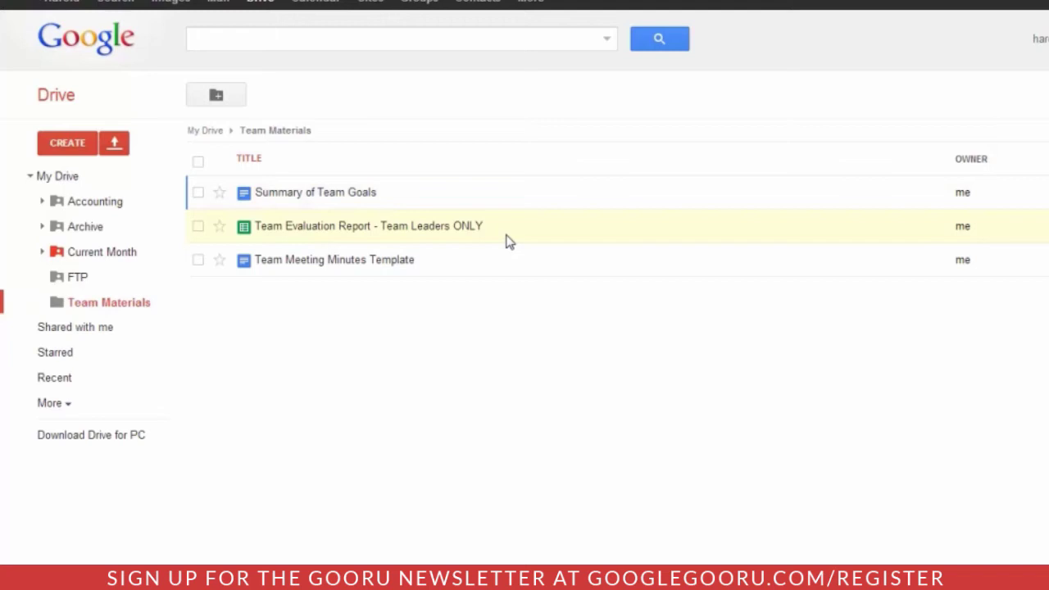
right_click(286, 205)
mouse_move(438, 312)
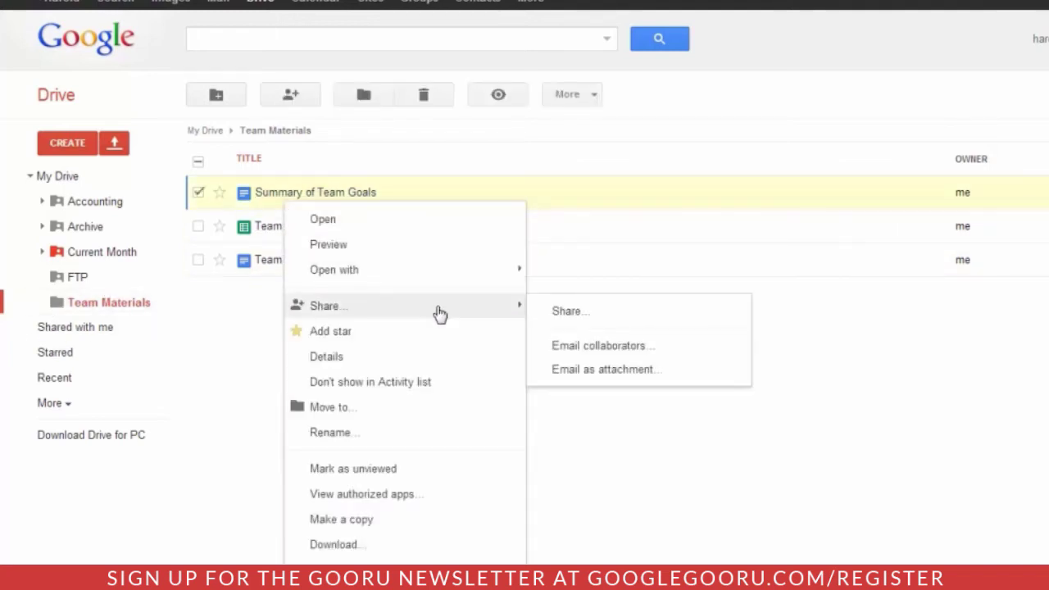
click(551, 314)
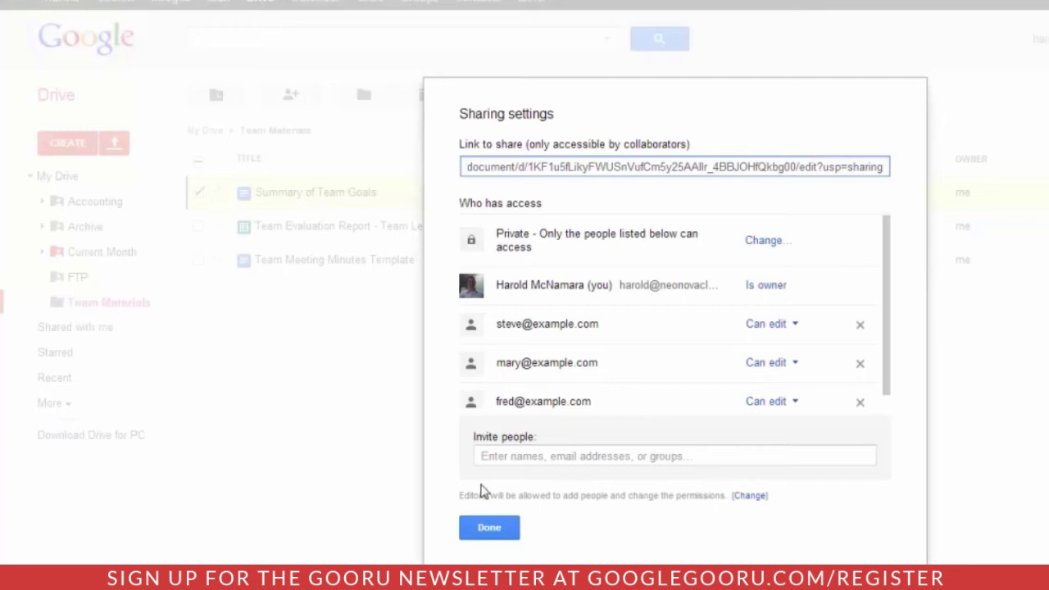
click(485, 529)
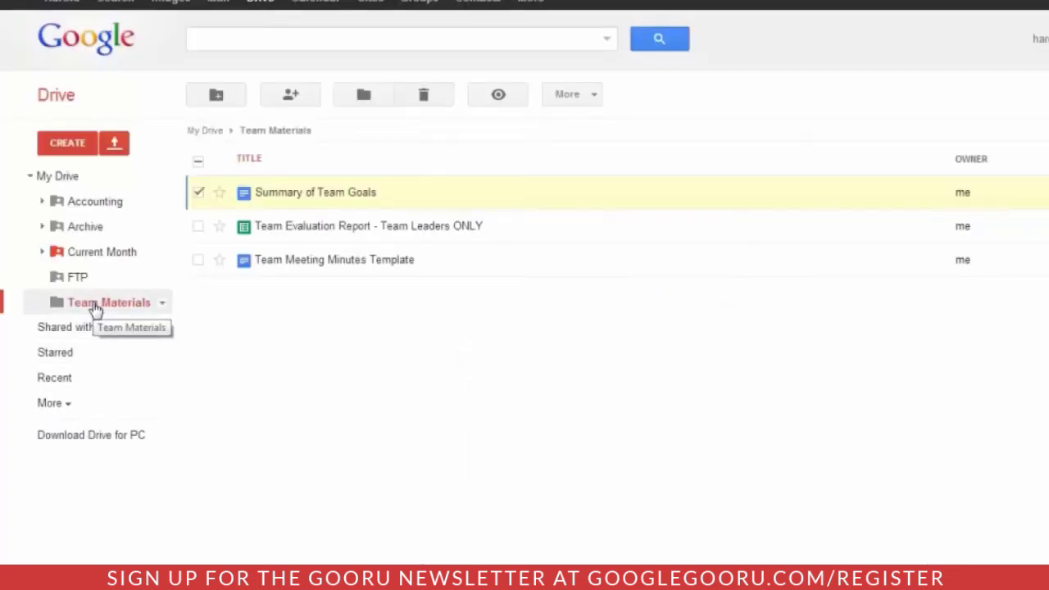
- Check who has access to the Team Evaluation Report - Team Leaders ONLY spreadsheet, leaving no file selected
right_click(265, 233)
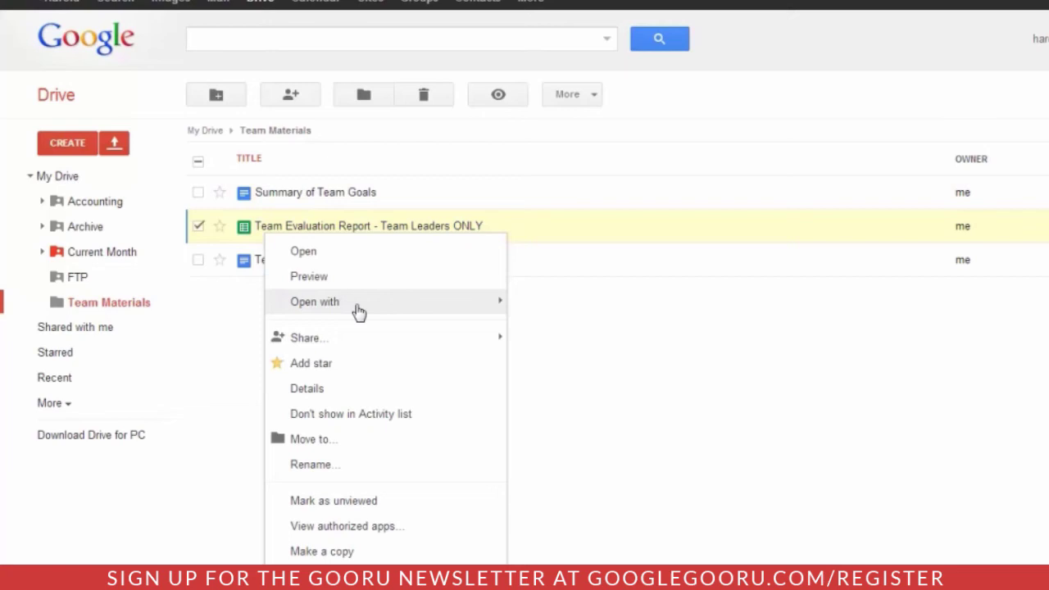
click(529, 343)
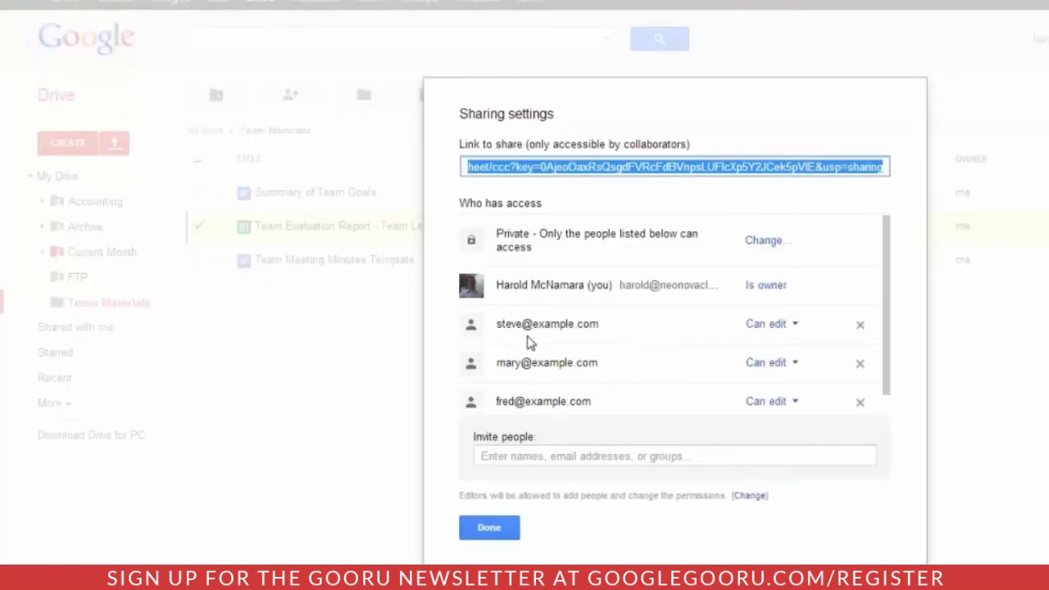
click(508, 325)
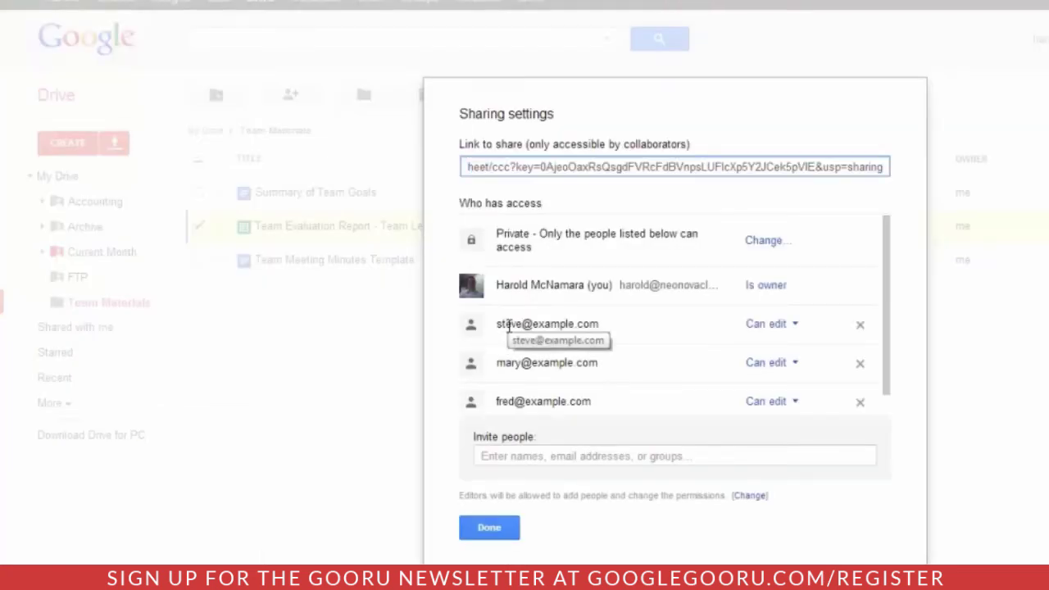
click(492, 529)
click(199, 260)
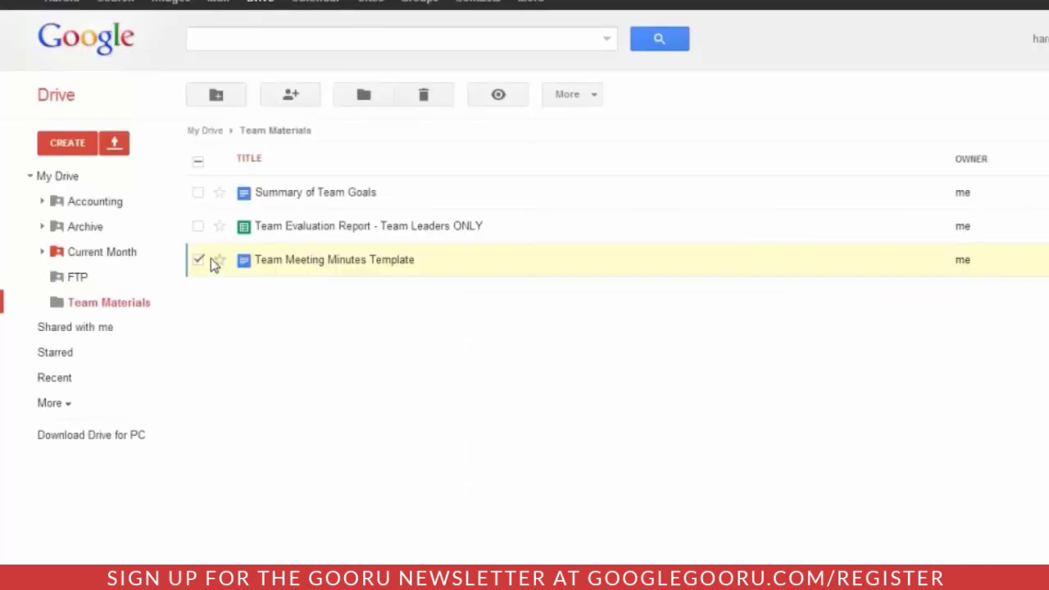
click(198, 261)
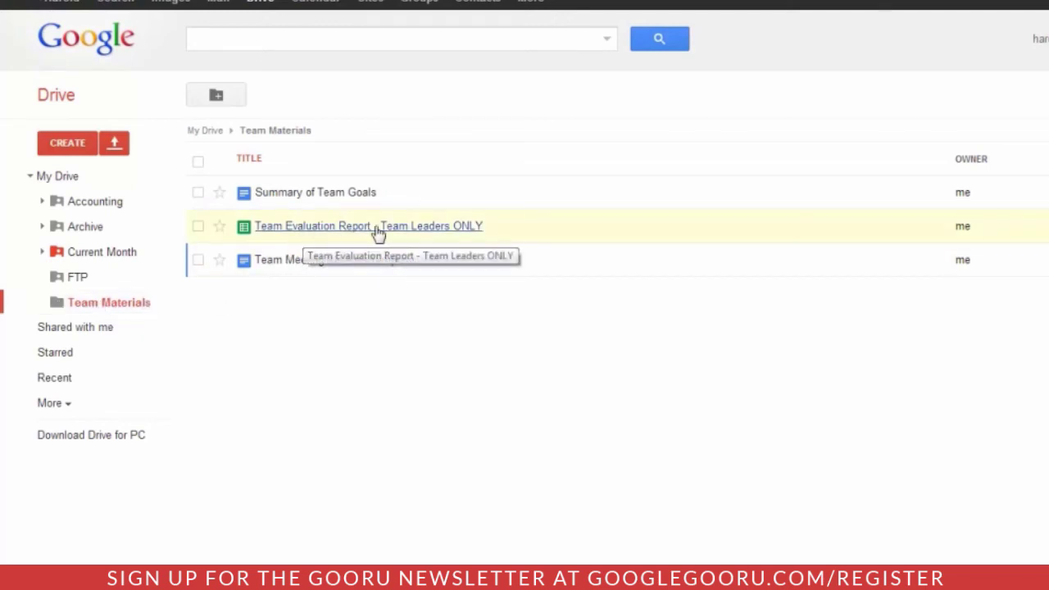
- Open the sharing settings of Team Evaluation Report - Team Leaders ONLY and view the access-level options for the second invited collaborator
right_click(331, 223)
mouse_move(429, 330)
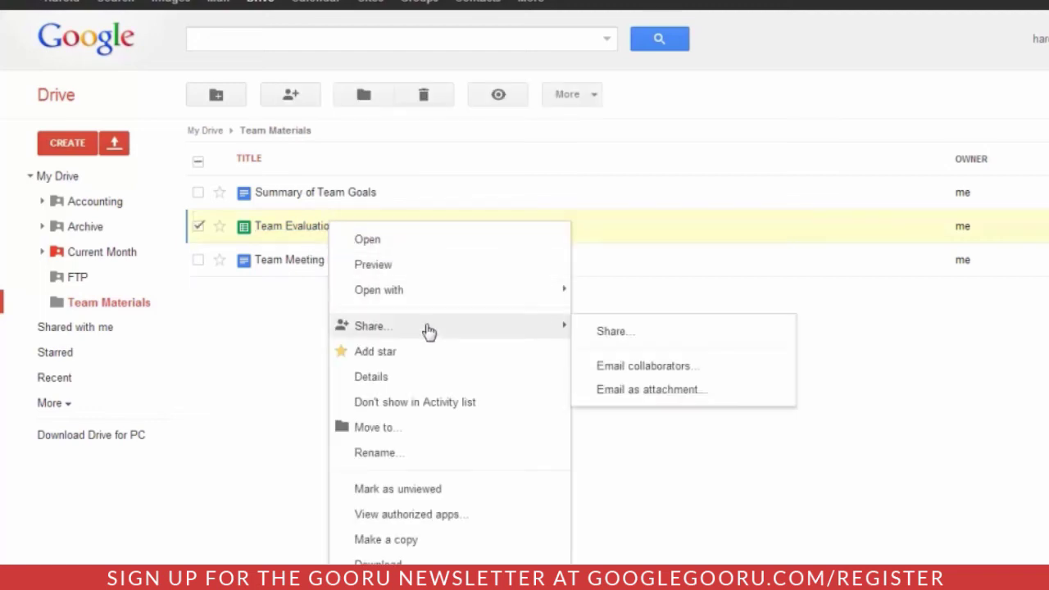
click(632, 349)
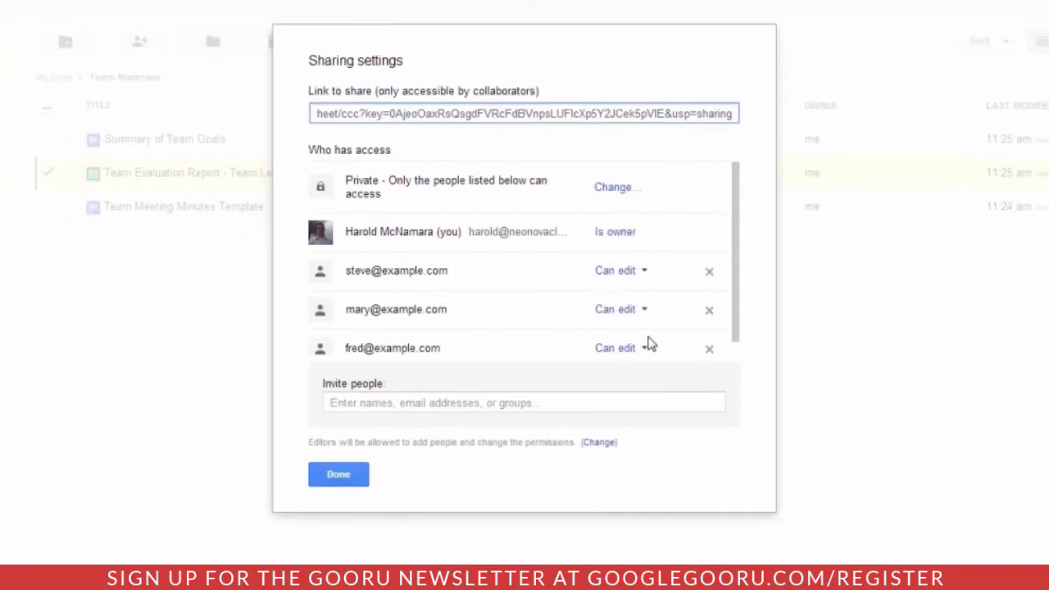
click(597, 309)
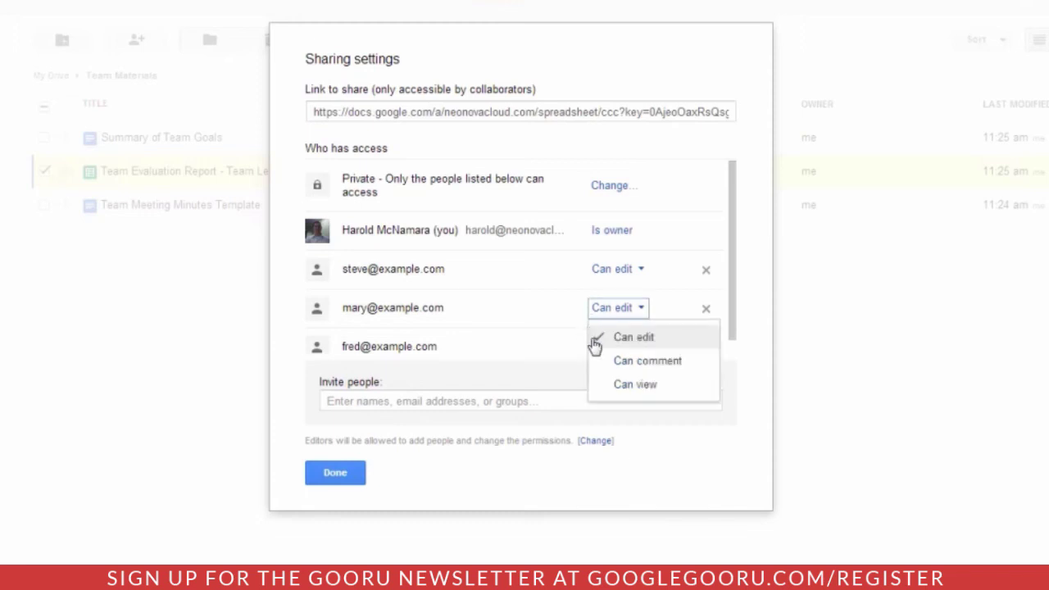
click(465, 321)
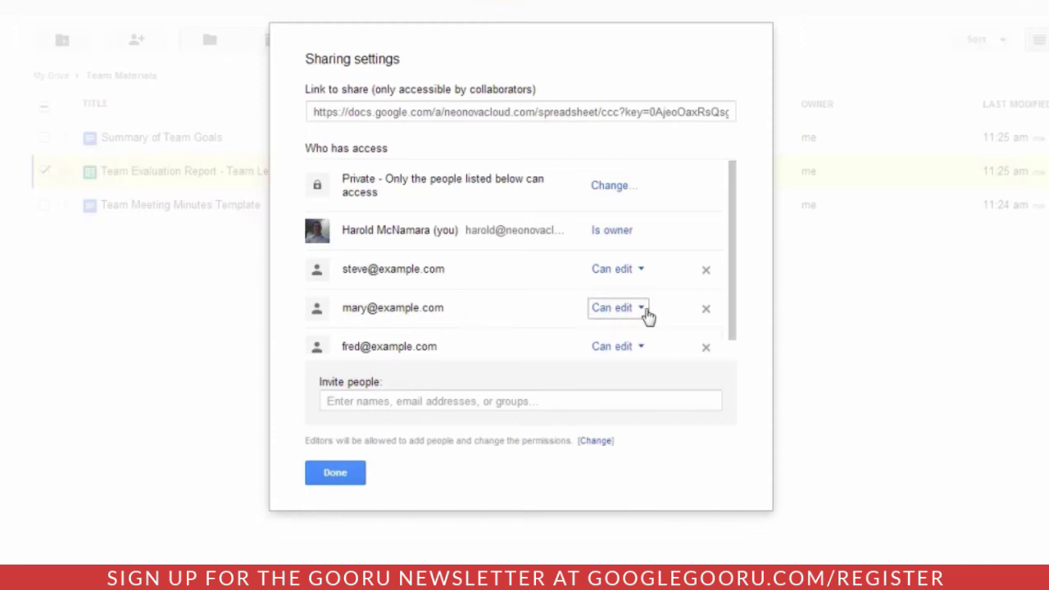
- Remove the first two invited collaborators from the evaluation report's access list, save the changes and deselect the file
click(706, 309)
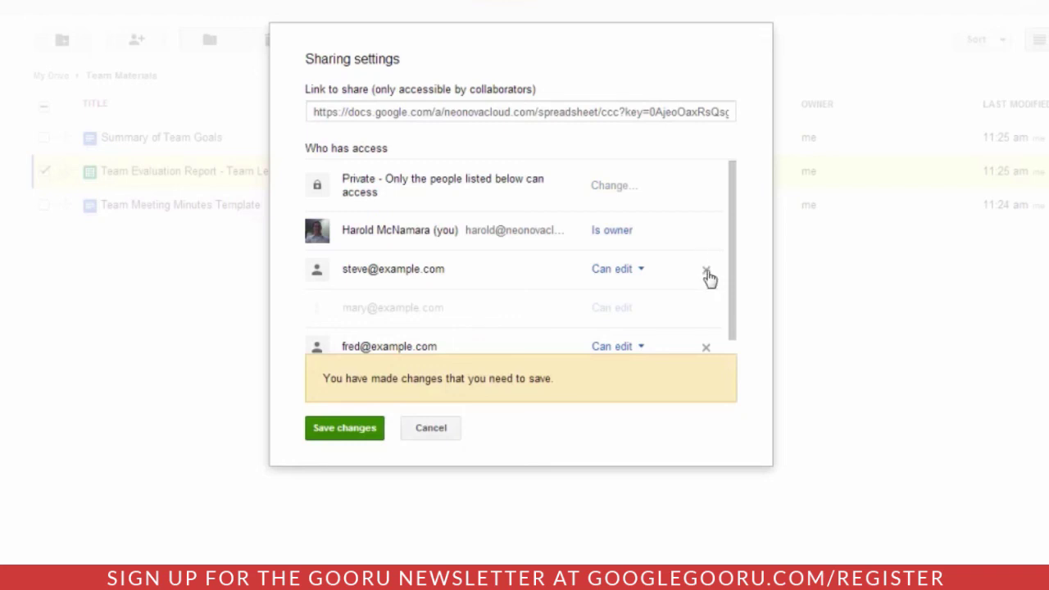
click(707, 272)
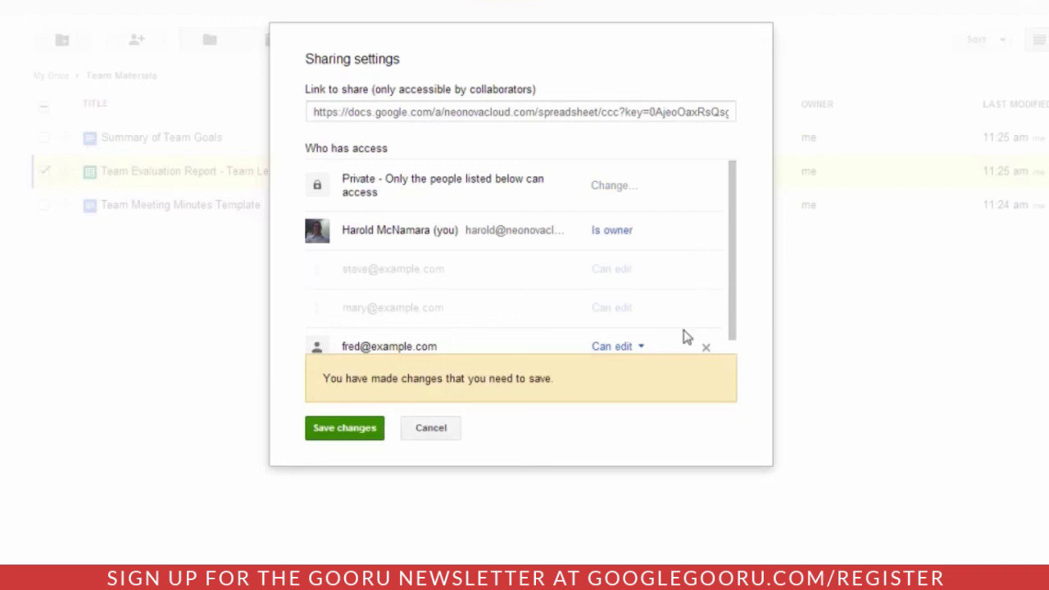
click(355, 428)
click(326, 472)
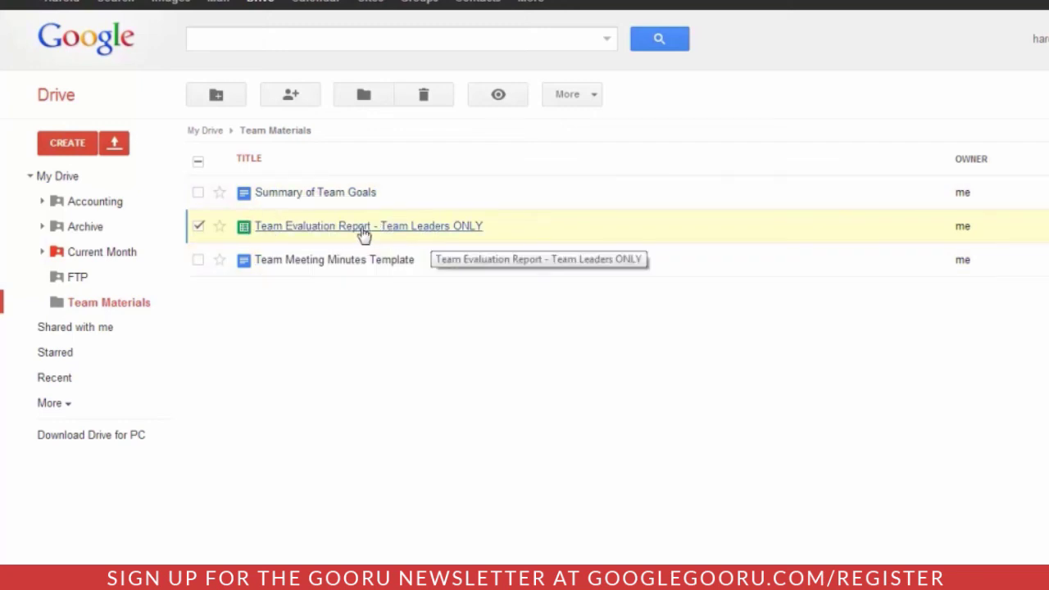
click(198, 226)
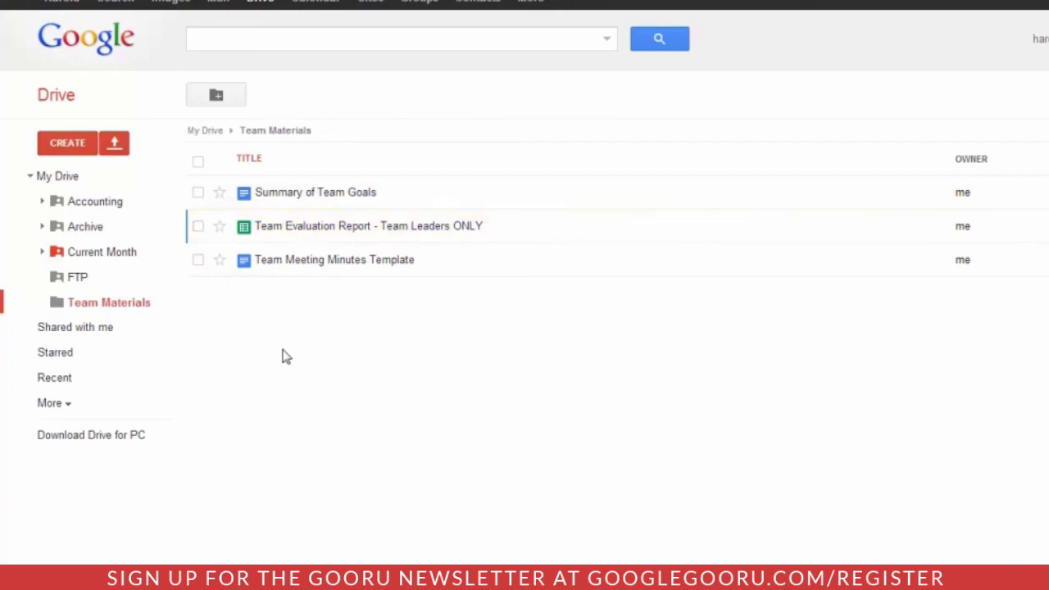